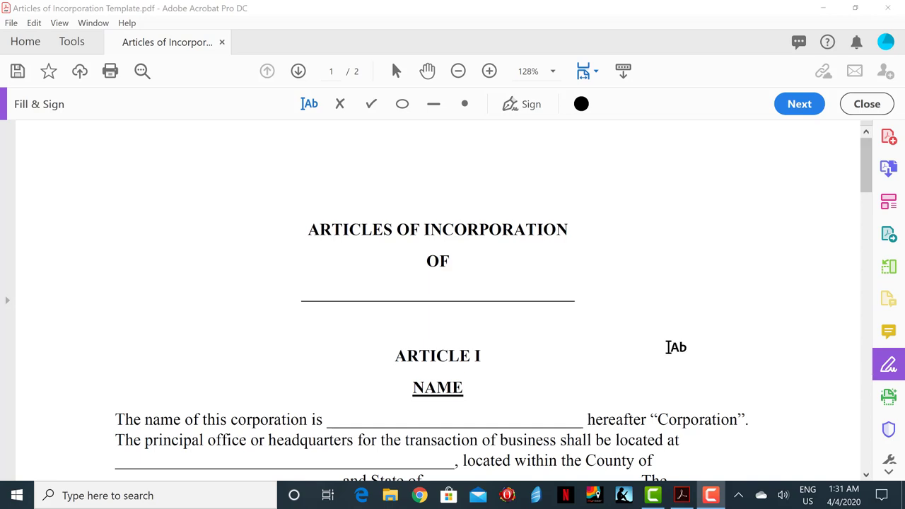
Fill the title blank under OF with DIVINE PIZZA, INC. from the autocomplete list
{"action": "left_click", "coordinate": [458, 290]}
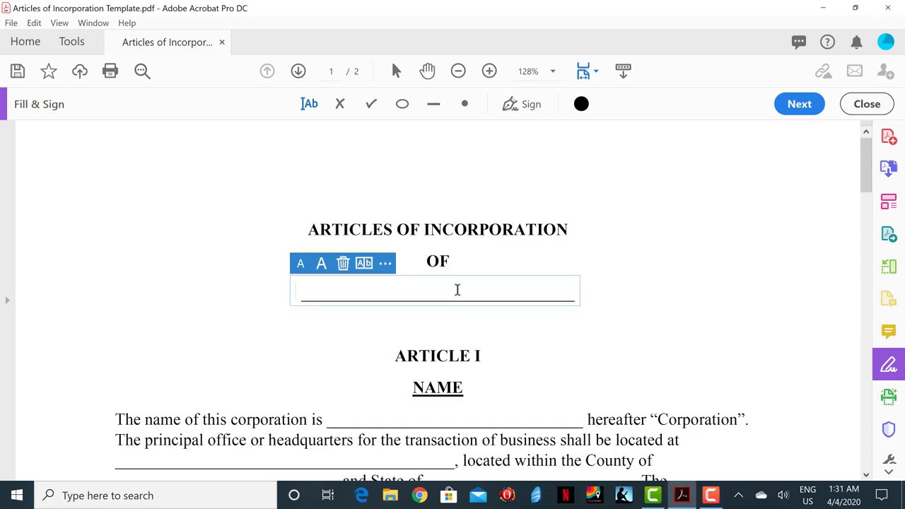
{"action": "type", "text": "Di"}
{"action": "left_click", "coordinate": [371, 376]}
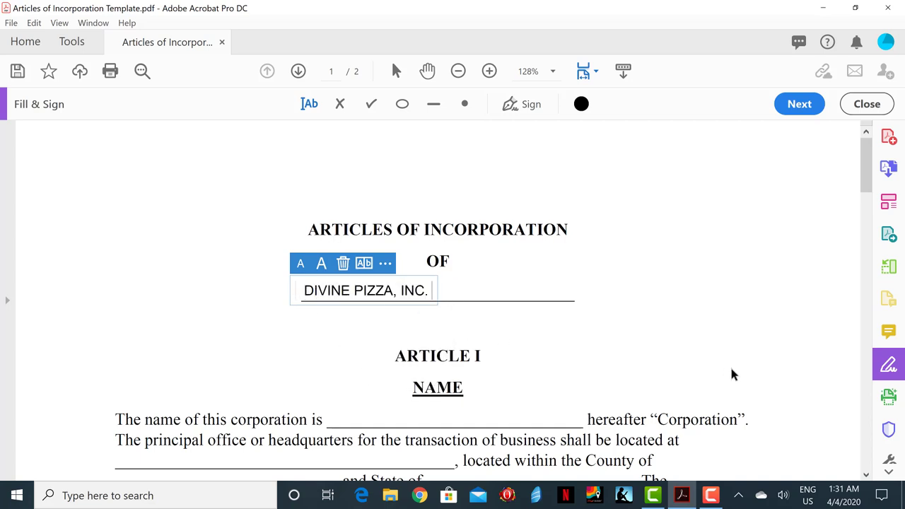
{"action": "key", "text": "Escape"}
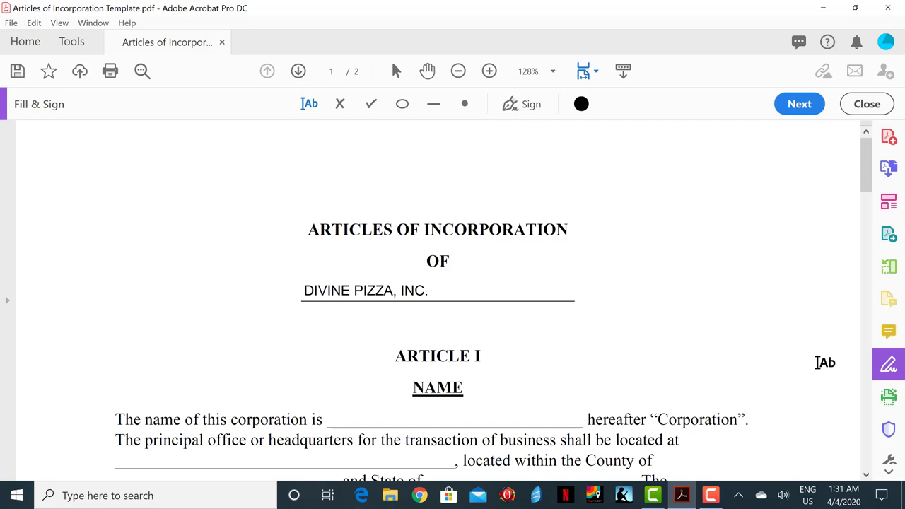
Enter DIVINE PIZZA, INC. as the corporation name in Article I
{"action": "scroll", "coordinate": [870, 201], "scroll_direction": "down", "scroll_amount": 1}
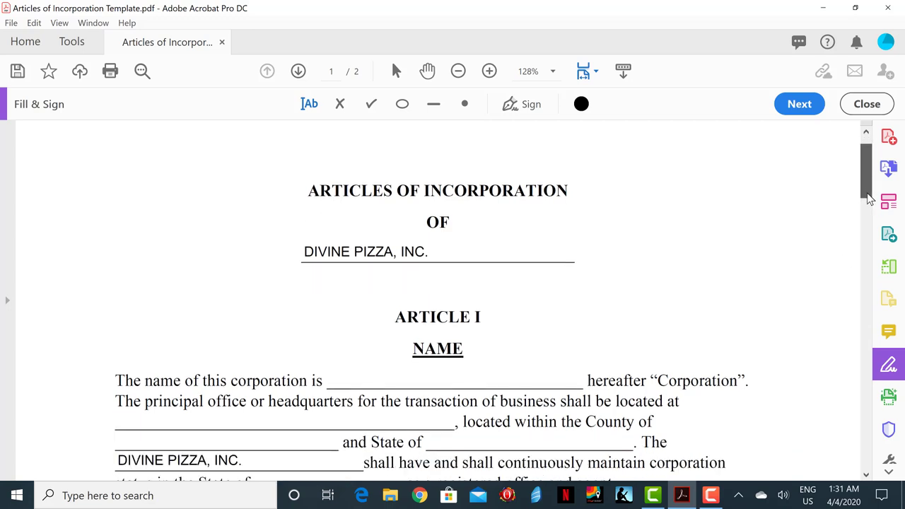
{"action": "scroll", "coordinate": [870, 201], "scroll_direction": "down", "scroll_amount": 4}
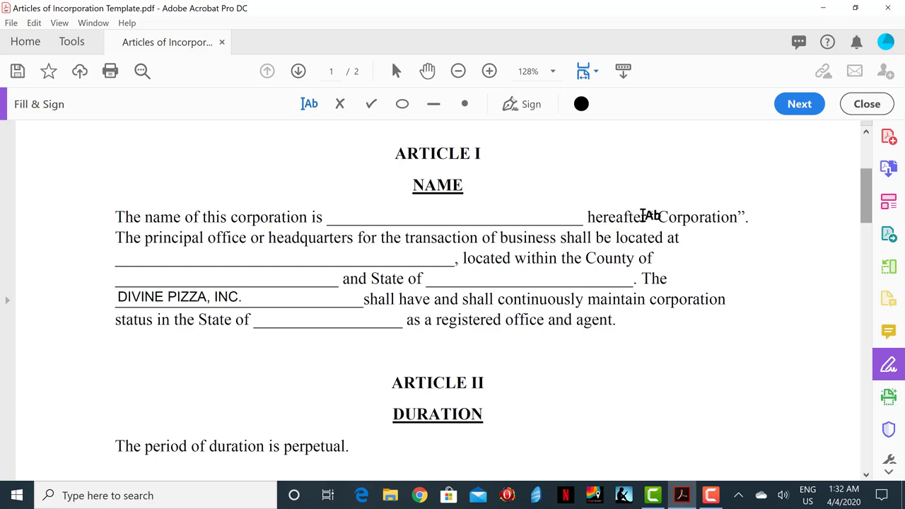
{"action": "left_click", "coordinate": [473, 221]}
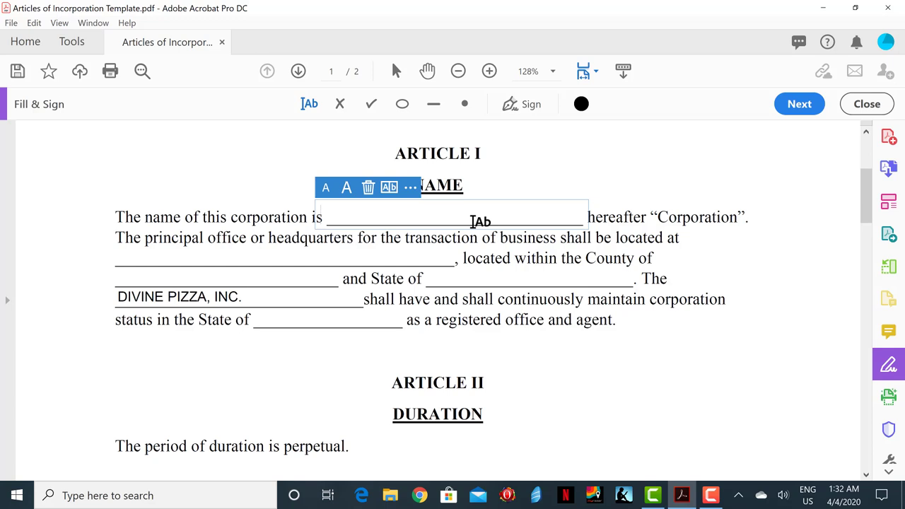
{"action": "type", "text": "Di"}
{"action": "left_click", "coordinate": [417, 300]}
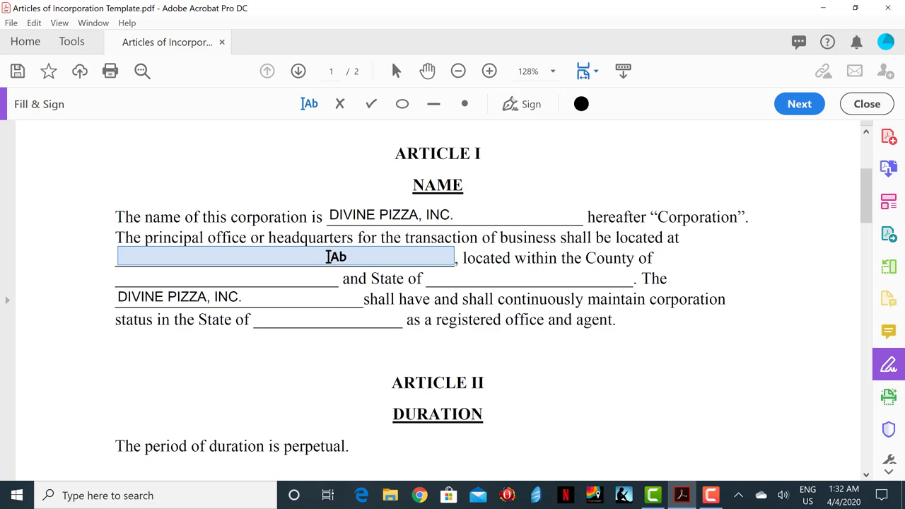
Fill in the office address 5555 5th Ave., Suite 201 and New York as the county
{"action": "left_click", "coordinate": [271, 257]}
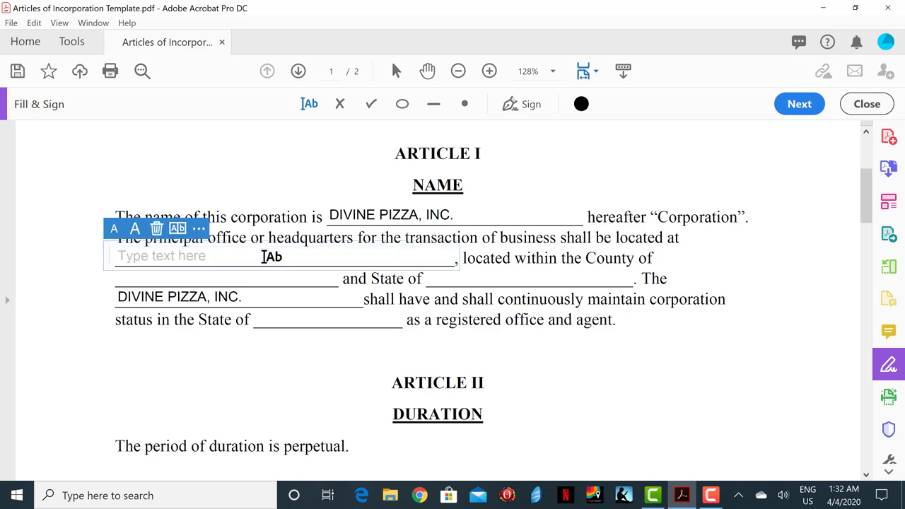
{"action": "type", "text": "55"}
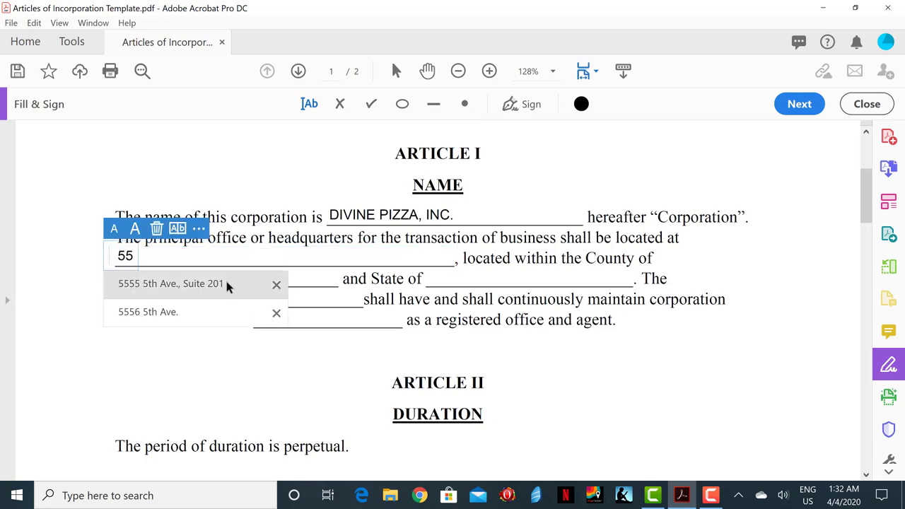
{"action": "left_click", "coordinate": [225, 283]}
{"action": "left_click", "coordinate": [297, 278]}
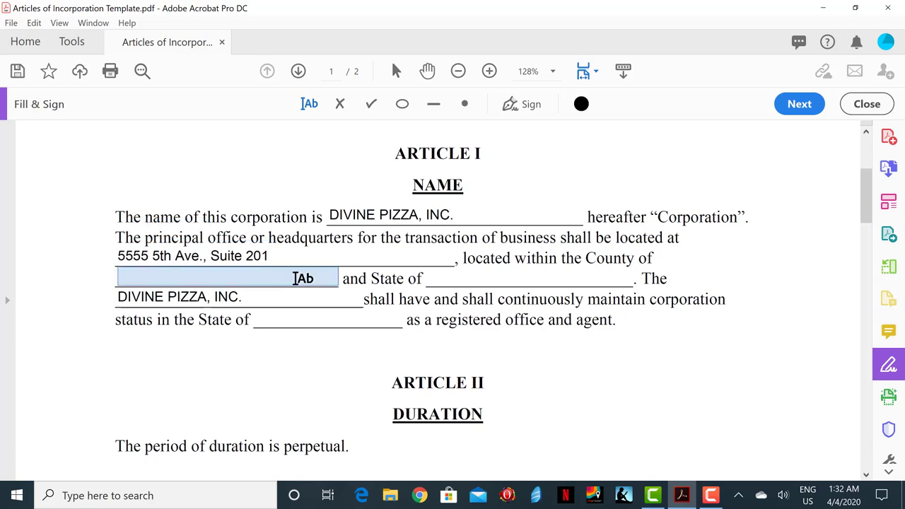
{"action": "type", "text": "Ne"}
{"action": "left_click", "coordinate": [179, 307]}
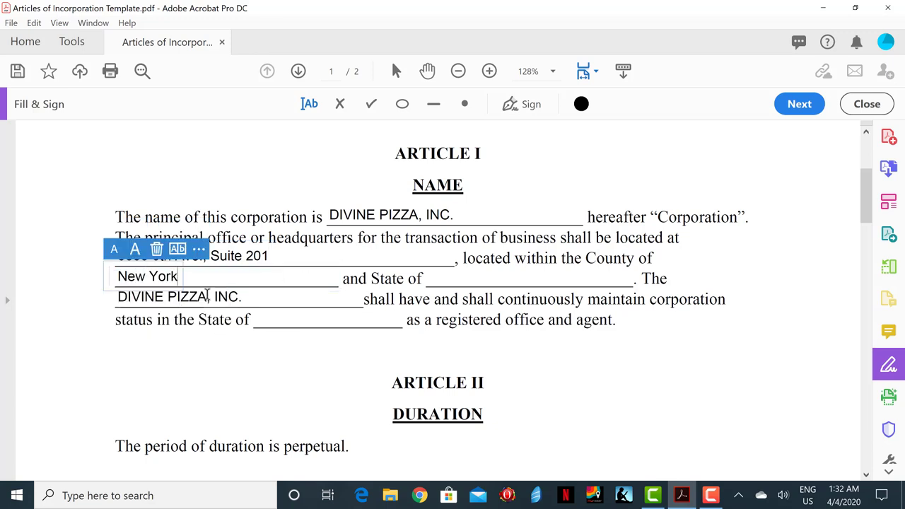
Enter NY as the state and Delaware as the corporation status state
{"action": "left_click", "coordinate": [467, 276]}
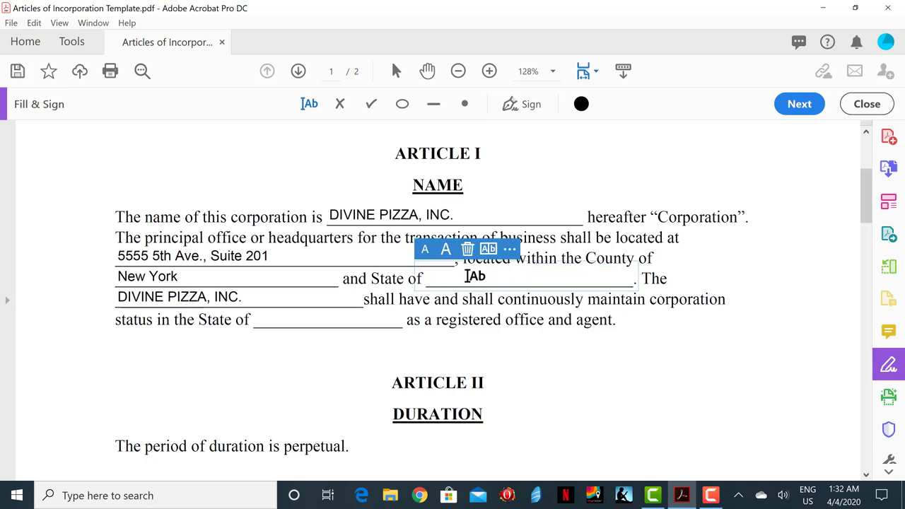
{"action": "type", "text": "NY"}
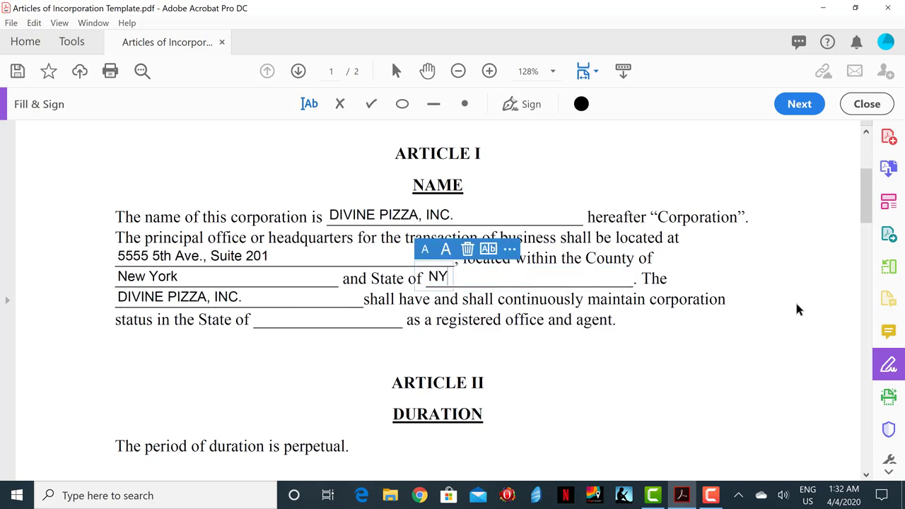
{"action": "left_click", "coordinate": [795, 303]}
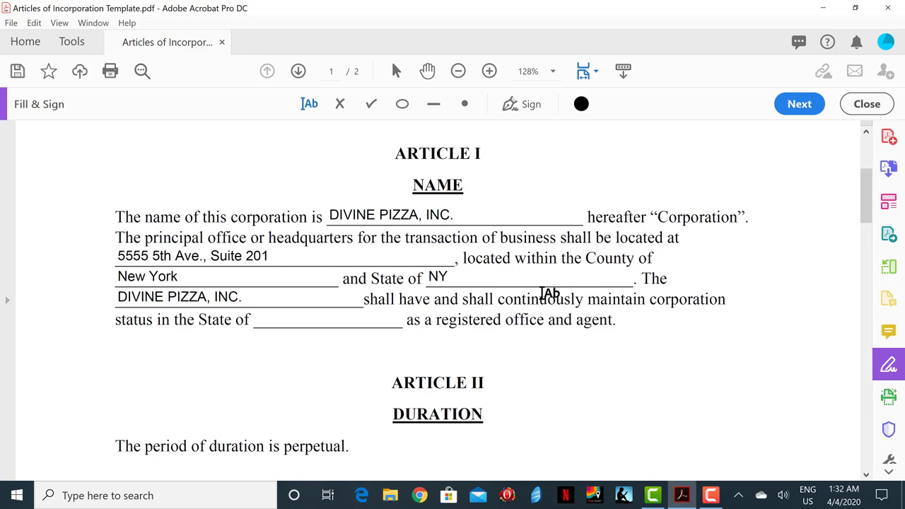
{"action": "left_click", "coordinate": [351, 316]}
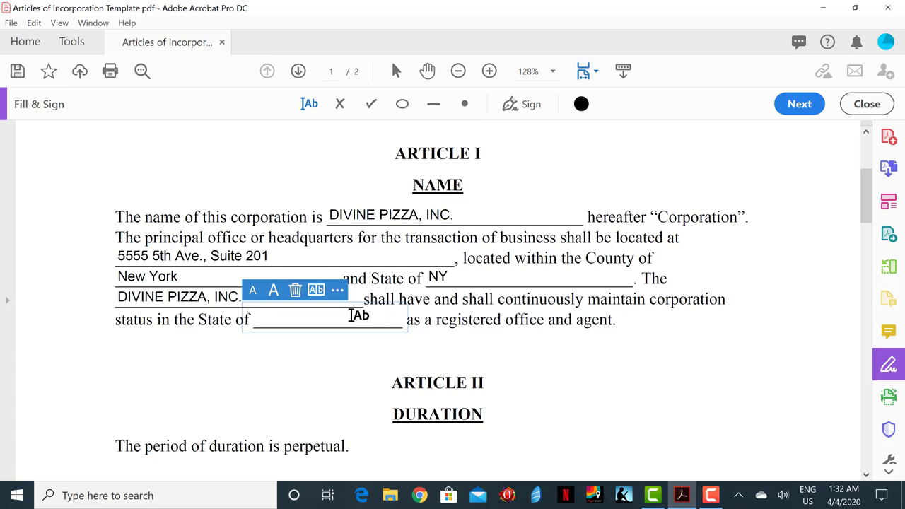
{"action": "type", "text": "De"}
{"action": "left_click", "coordinate": [337, 347]}
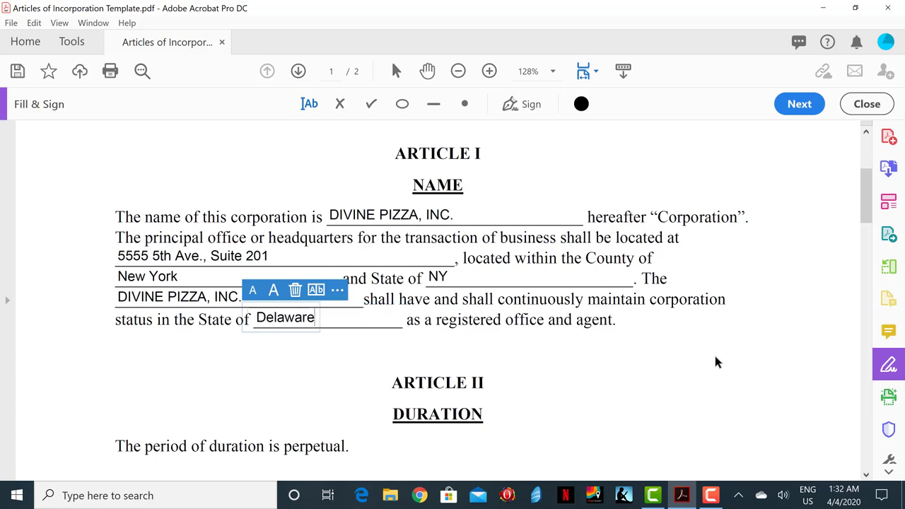
{"action": "left_click", "coordinate": [715, 354]}
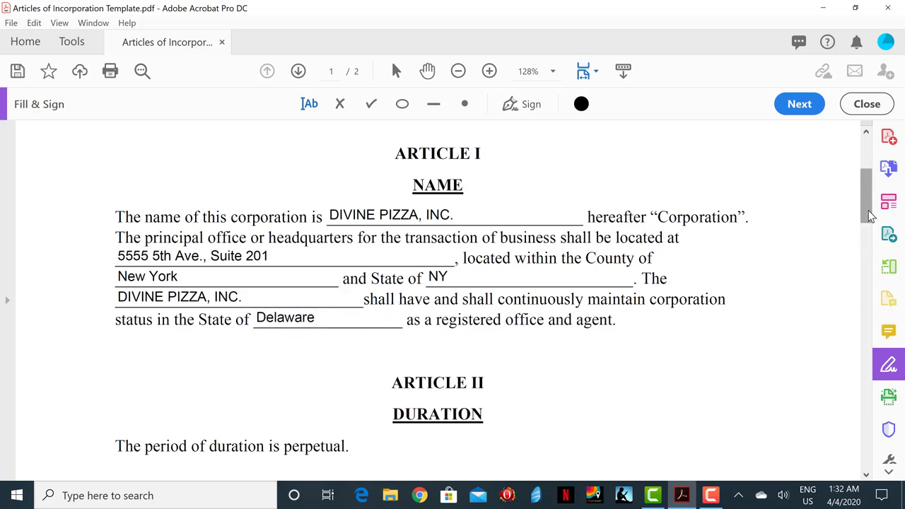
Scroll down to Article III Purpose with its empty General Law and Statute blanks
{"action": "left_click_drag", "start_coordinate": [870, 217], "coordinate": [870, 251]}
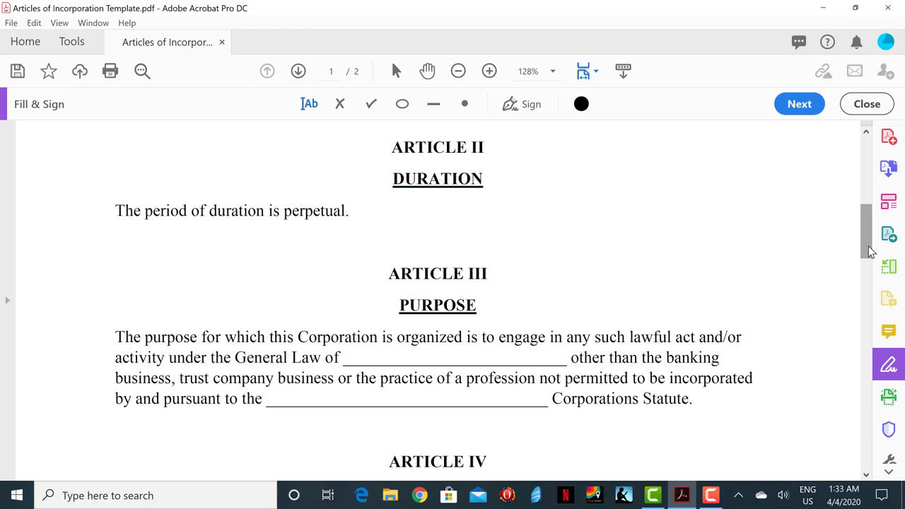
{"action": "left_click_drag", "start_coordinate": [869, 246], "coordinate": [868, 264]}
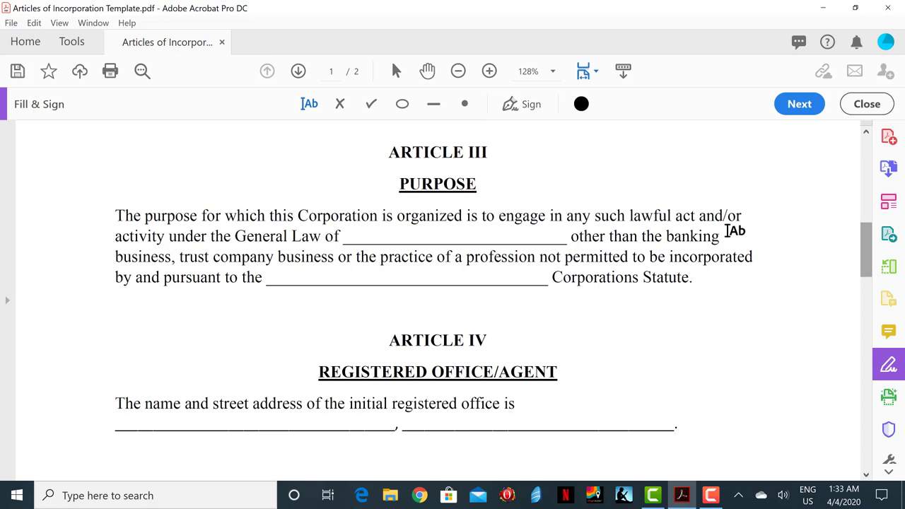
Enter Delaware in both Article III blanks: the General Law and the Corporations Statute
{"action": "left_click", "coordinate": [509, 239]}
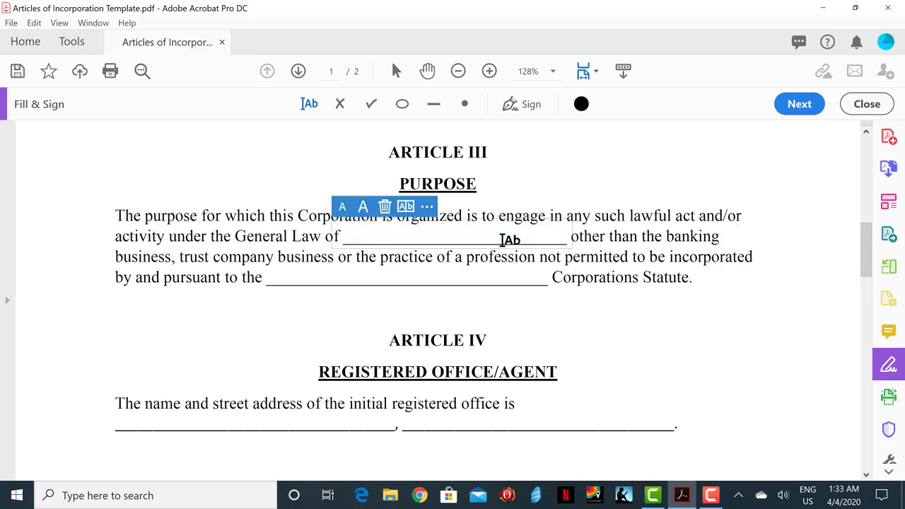
{"action": "type", "text": "De"}
{"action": "left_click", "coordinate": [449, 267]}
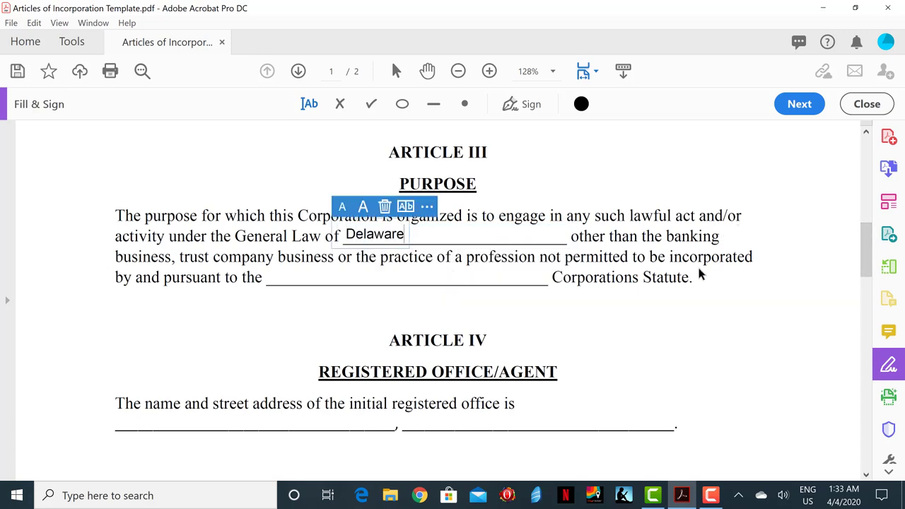
{"action": "left_click", "coordinate": [747, 300]}
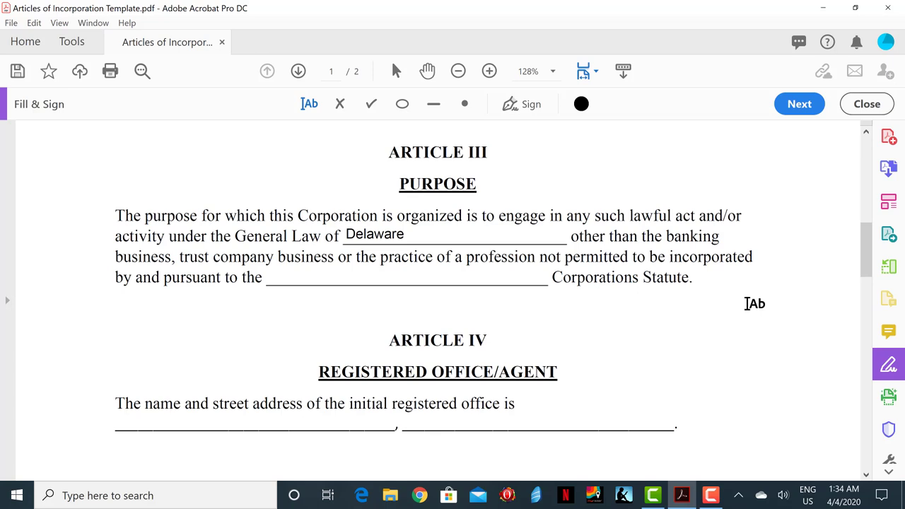
{"action": "left_click", "coordinate": [374, 274]}
{"action": "type", "text": "Del"}
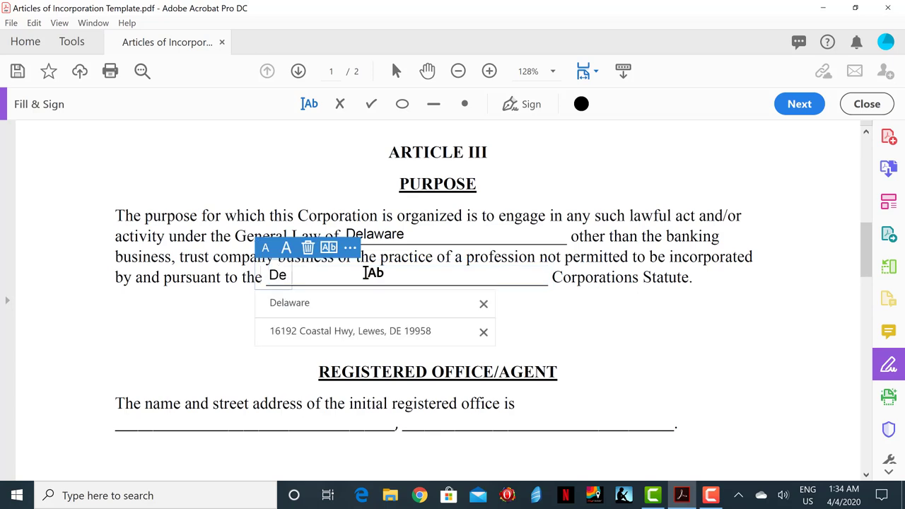
{"action": "left_click", "coordinate": [315, 304]}
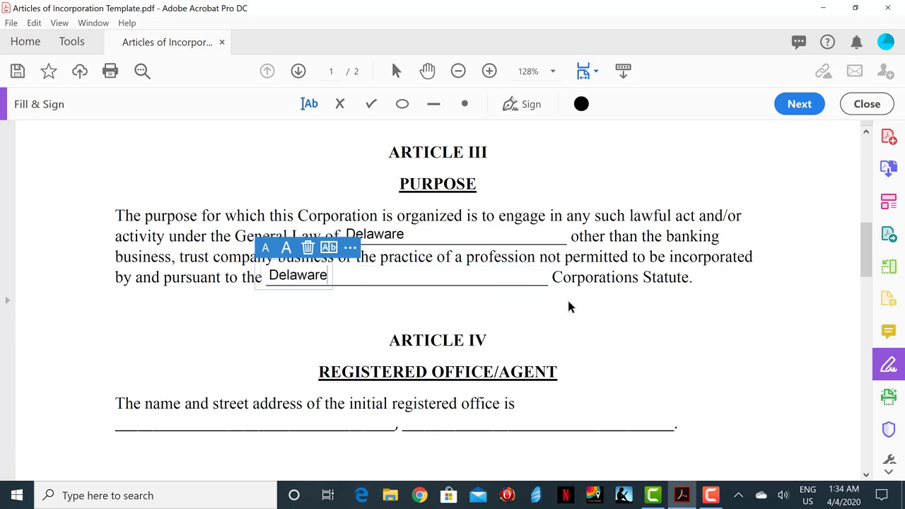
{"action": "left_click", "coordinate": [803, 340]}
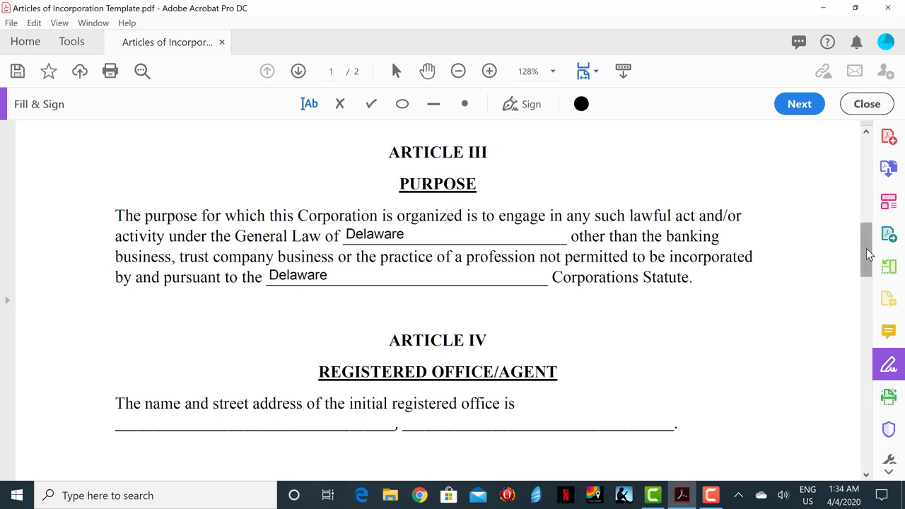
Scroll down to Article IV's two empty registered office blanks
{"action": "left_click_drag", "start_coordinate": [869, 255], "coordinate": [869, 281]}
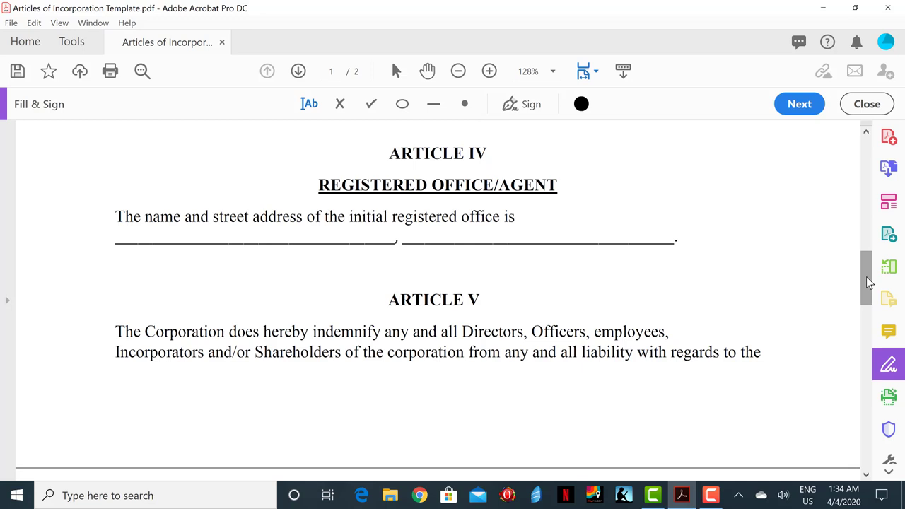
Enter Harvard Business Services, Inc. as the registered office name
{"action": "left_click", "coordinate": [359, 238]}
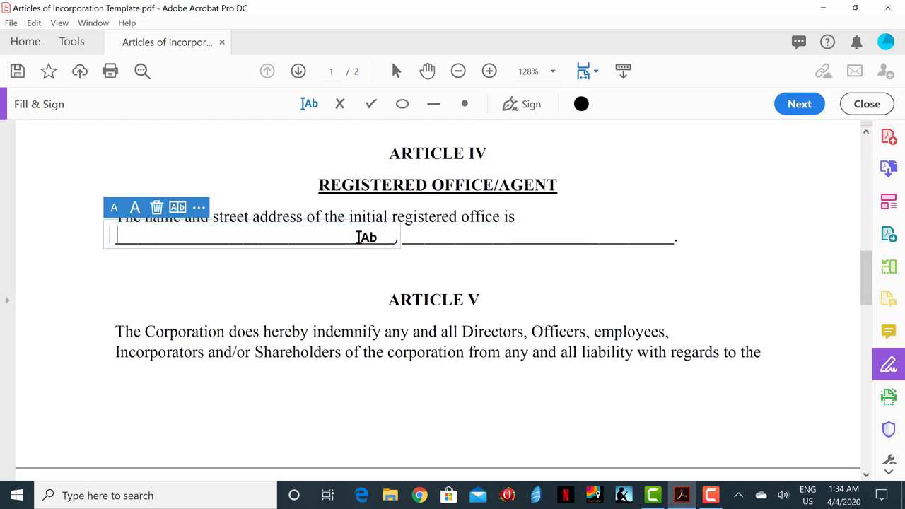
{"action": "type", "text": "Hw"}
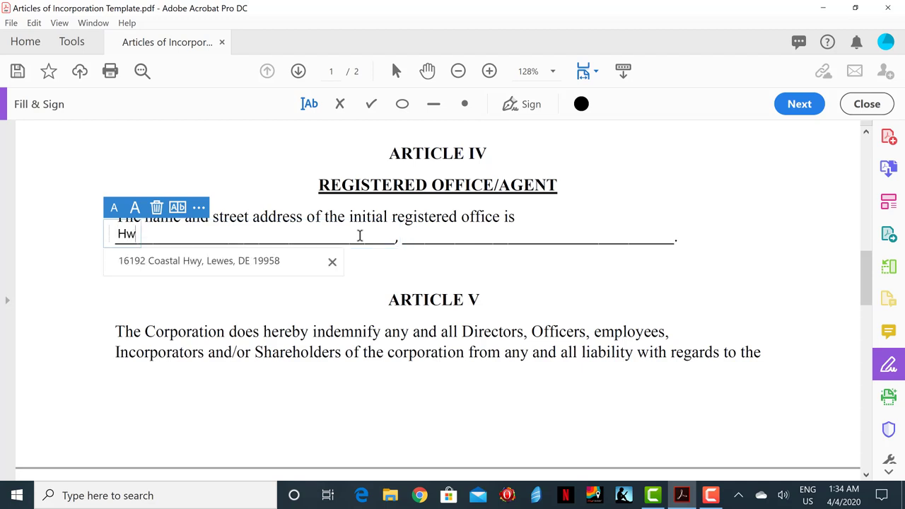
{"action": "key", "text": "BackSpace"}
{"action": "type", "text": "ar"}
{"action": "left_click", "coordinate": [260, 261]}
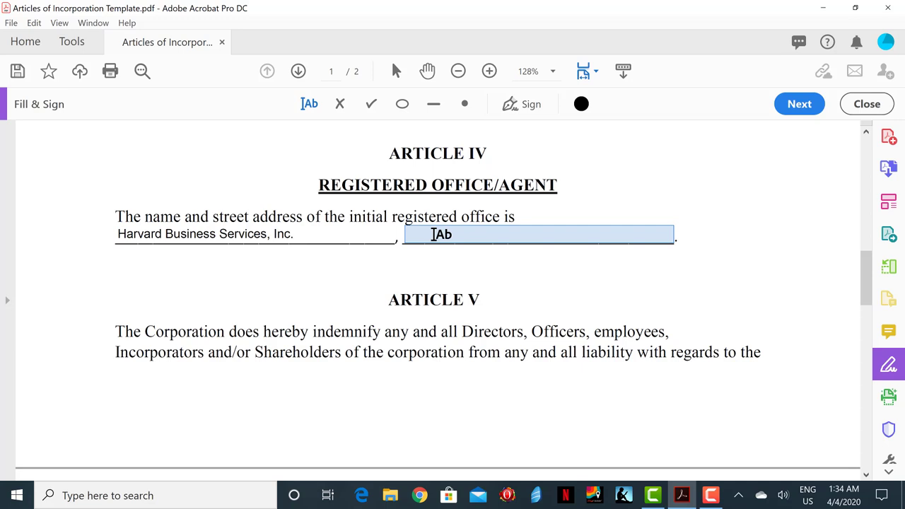
Fill in the registered office address 16192 Coastal Hwy, Lewes, DE 19958
{"action": "left_click", "coordinate": [433, 234]}
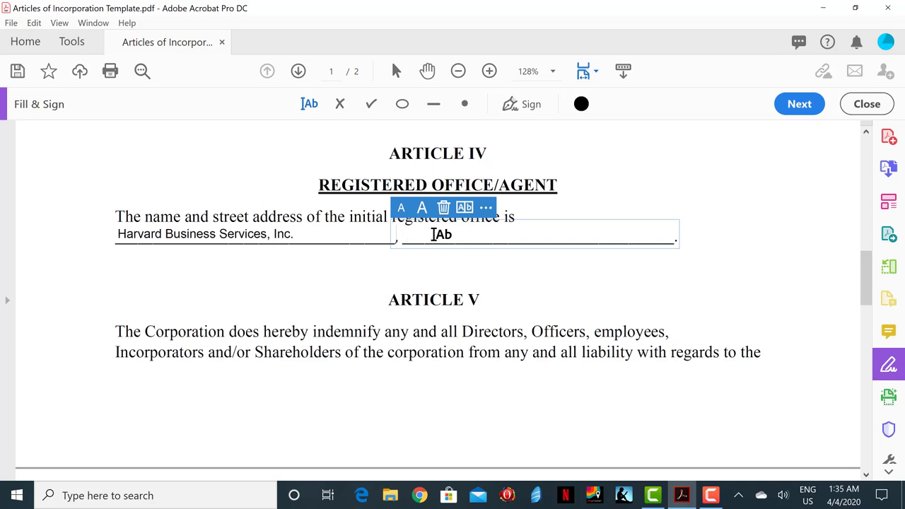
{"action": "type", "text": "161"}
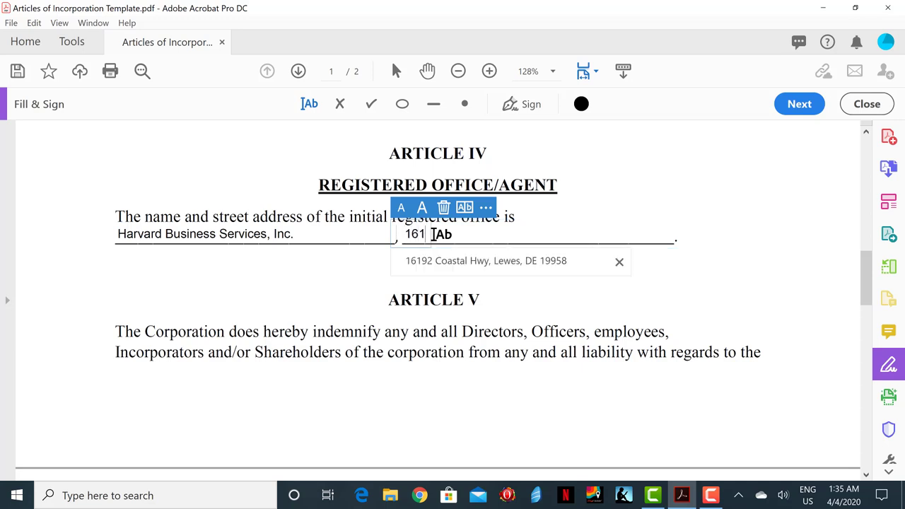
{"action": "left_click", "coordinate": [443, 261]}
{"action": "left_click", "coordinate": [800, 265]}
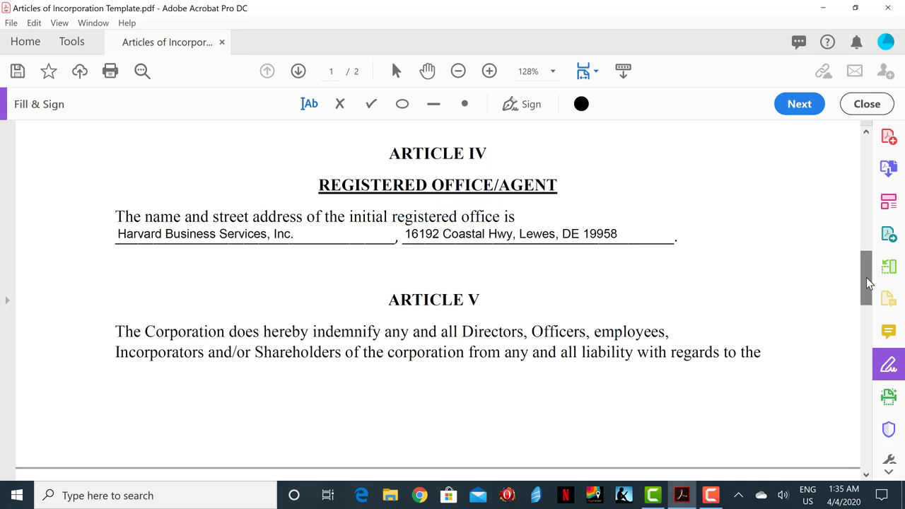
Scroll to page 2 and enter Delaware before 'State Corporation Statute' in Article V
{"action": "left_click_drag", "start_coordinate": [868, 281], "coordinate": [868, 304]}
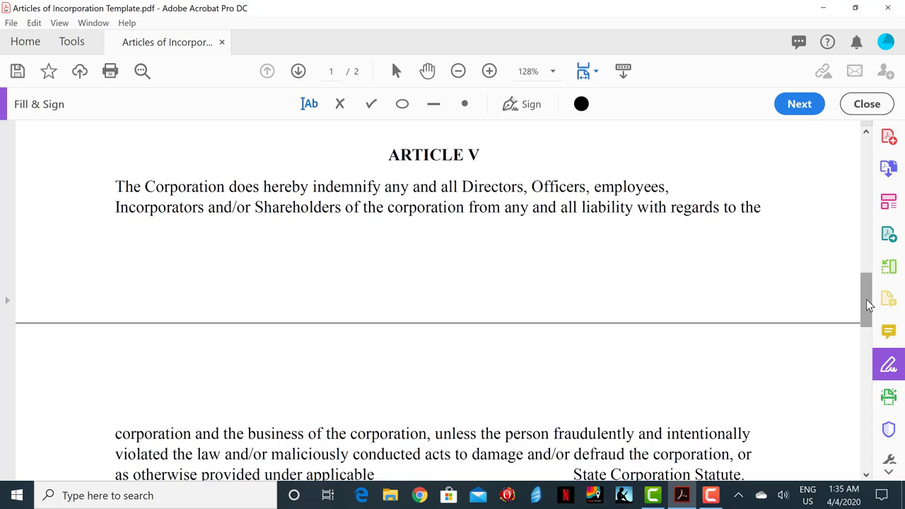
{"action": "left_click_drag", "start_coordinate": [868, 304], "coordinate": [868, 327]}
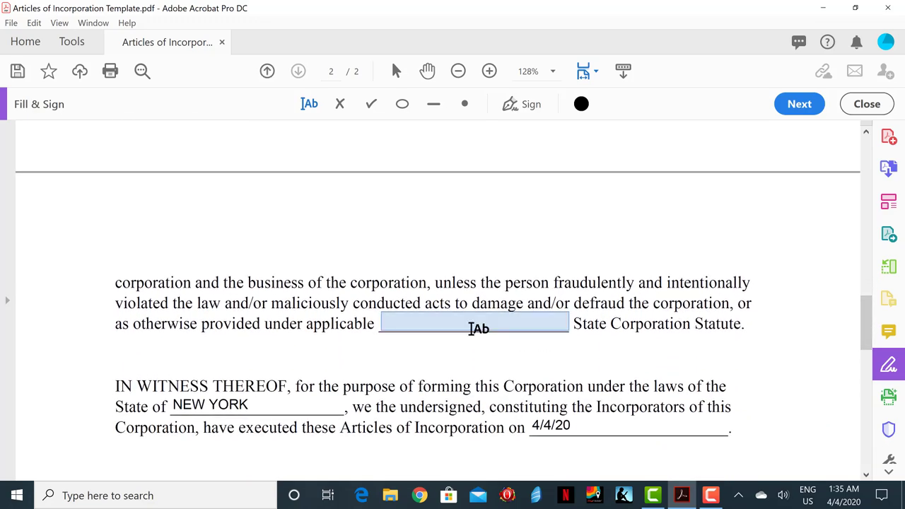
{"action": "left_click", "coordinate": [478, 327]}
{"action": "type", "text": "De"}
{"action": "left_click", "coordinate": [463, 350]}
{"action": "left_click", "coordinate": [772, 325]}
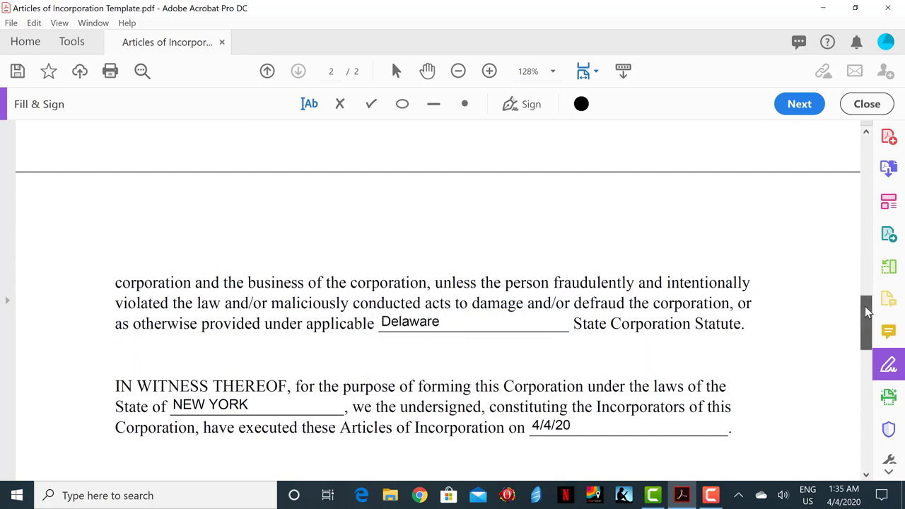
Enter NEW YORK in the notary block's STATE OF and COUNTY OF blanks
{"action": "left_click_drag", "start_coordinate": [865, 306], "coordinate": [867, 347]}
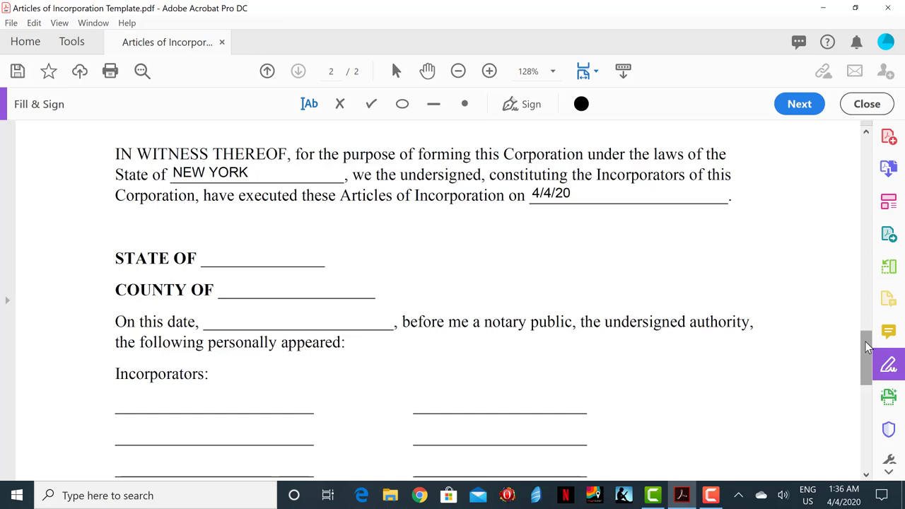
{"action": "left_click", "coordinate": [269, 258]}
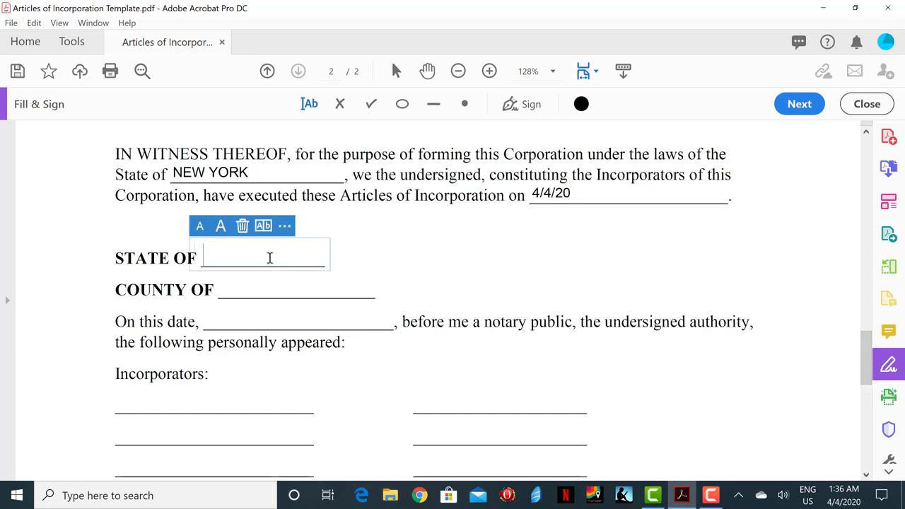
{"action": "type", "text": "Ne"}
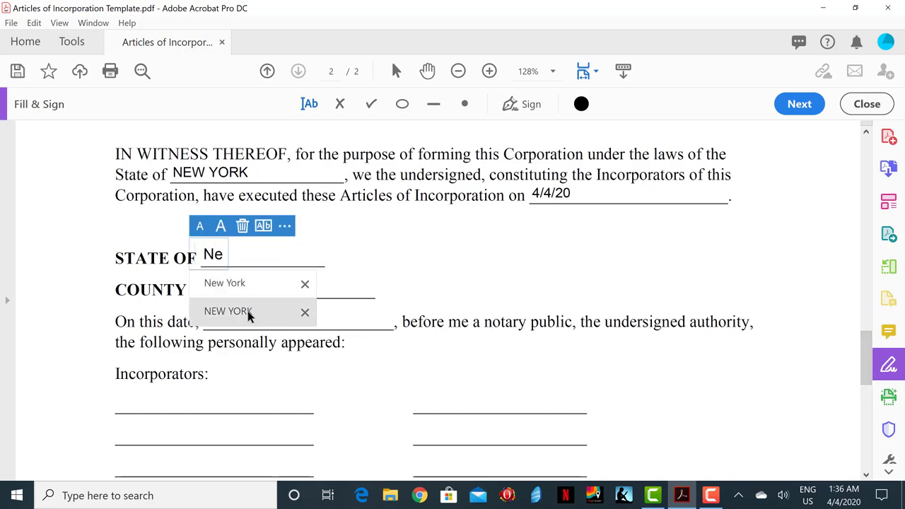
{"action": "left_click", "coordinate": [248, 313]}
{"action": "left_click", "coordinate": [247, 279]}
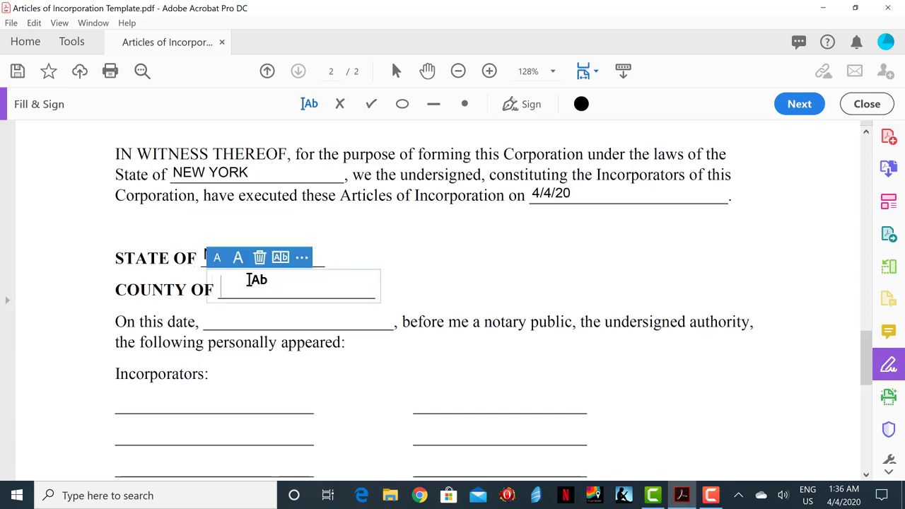
{"action": "type", "text": "Ne"}
{"action": "left_click", "coordinate": [245, 345]}
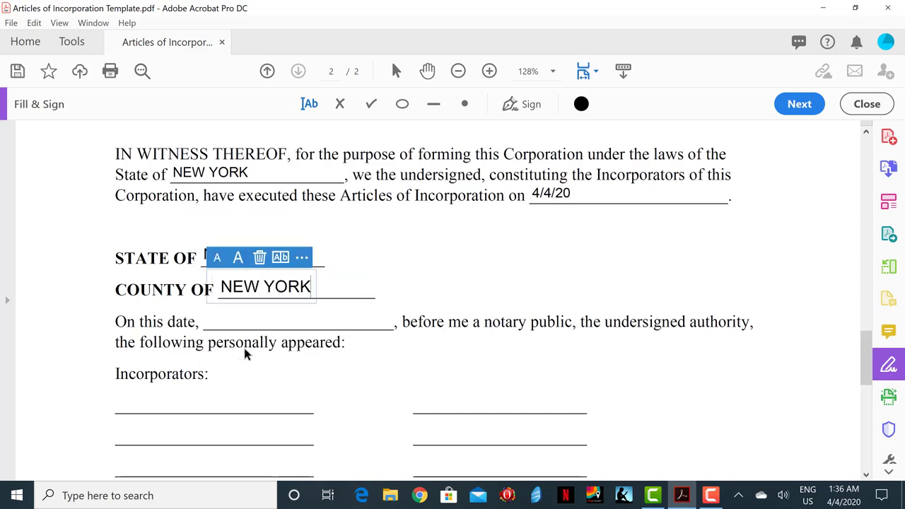
{"action": "left_click", "coordinate": [678, 353]}
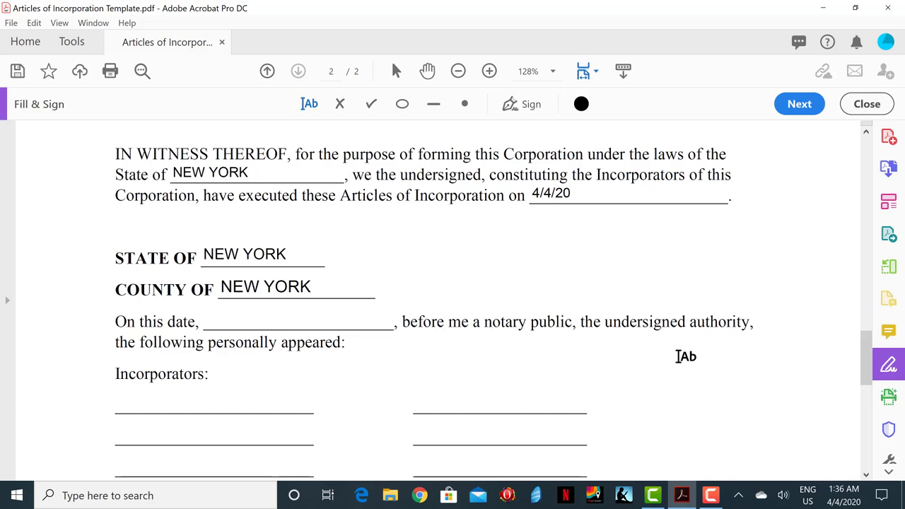
Fill the 'On this date' blank with 4/4/20
{"action": "left_click", "coordinate": [331, 320]}
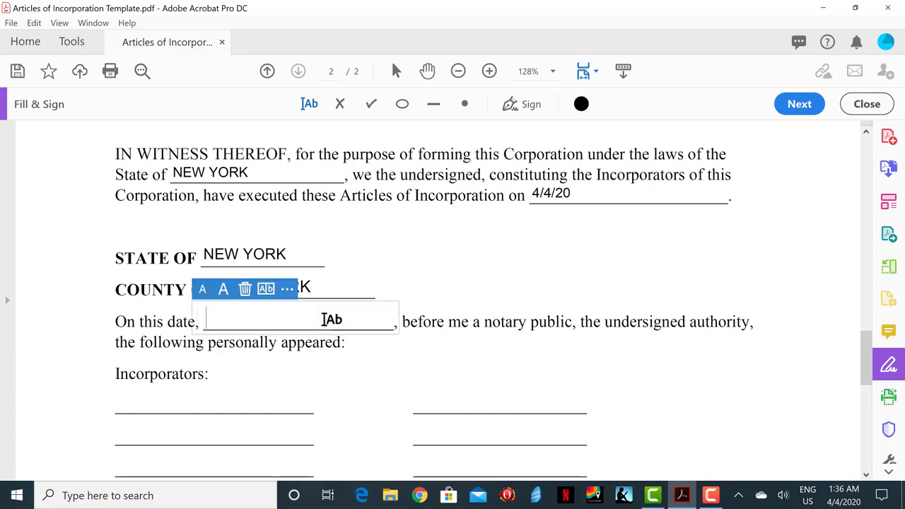
{"action": "type", "text": "4/"}
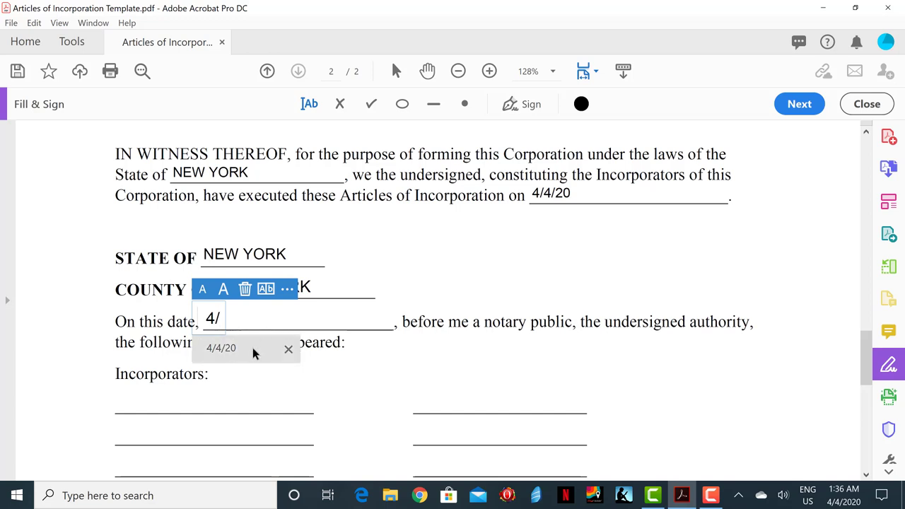
{"action": "left_click", "coordinate": [253, 347]}
{"action": "left_click", "coordinate": [814, 369]}
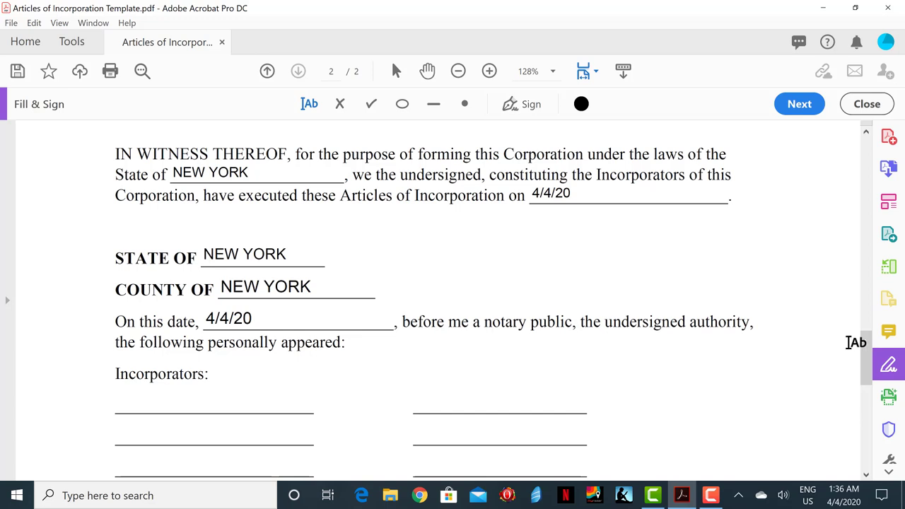
{"action": "left_click_drag", "start_coordinate": [866, 356], "coordinate": [866, 389]}
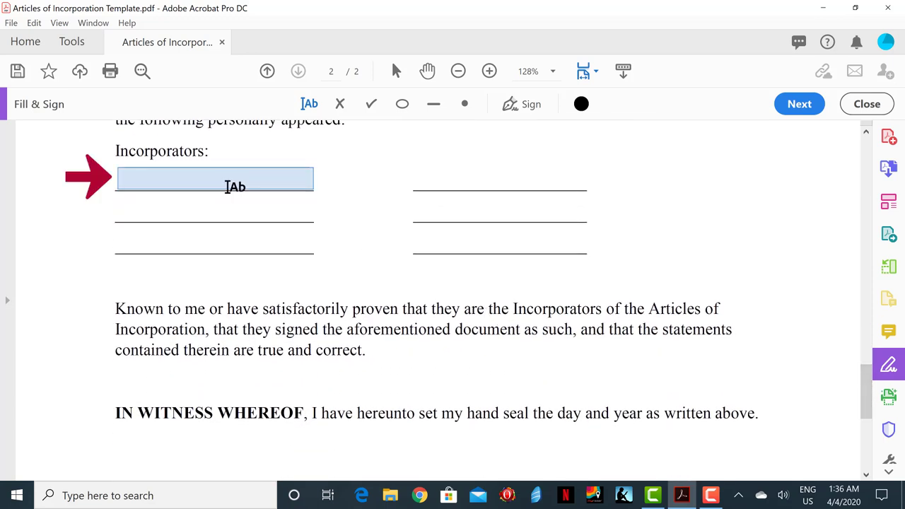
Fill the first incorporator column: Divine Fortune, 5555 5th Ave., Suite 201, New York, NY 10021
{"action": "left_click", "coordinate": [226, 186]}
{"action": "type", "text": "Di"}
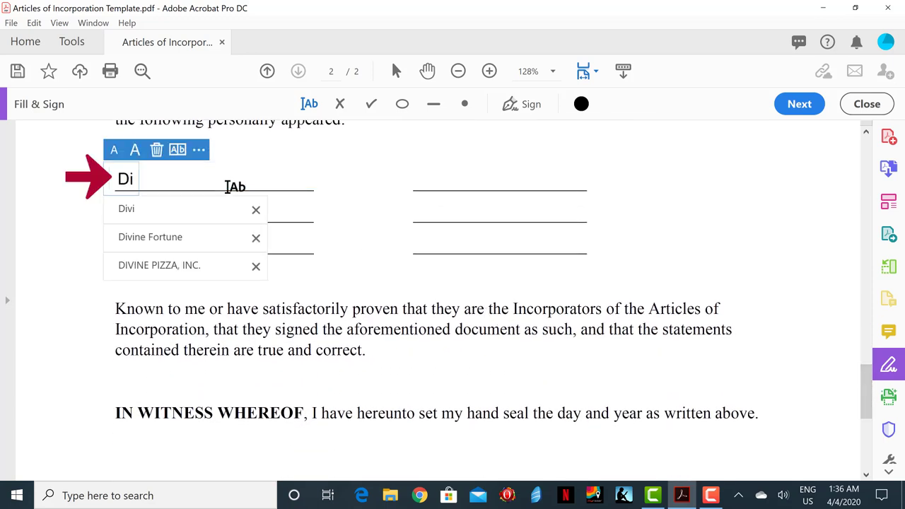
{"action": "left_click", "coordinate": [202, 238]}
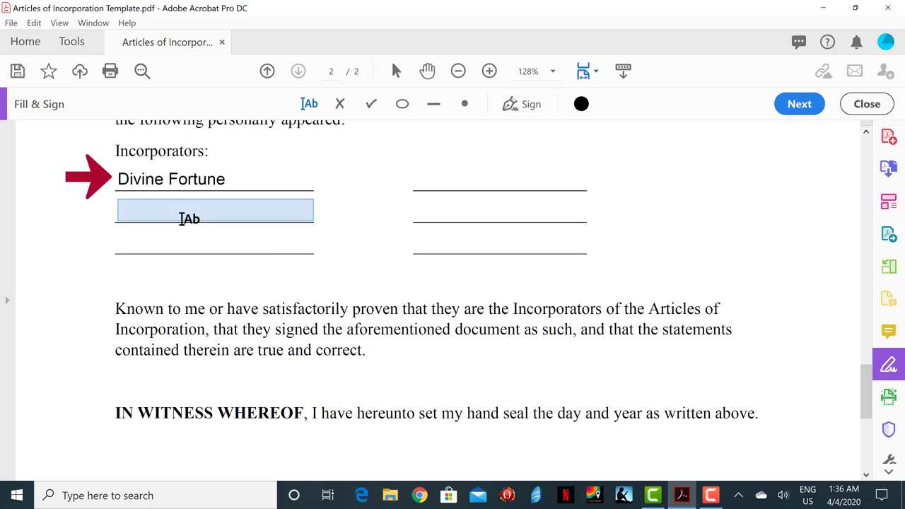
{"action": "left_click", "coordinate": [181, 219]}
{"action": "type", "text": "55"}
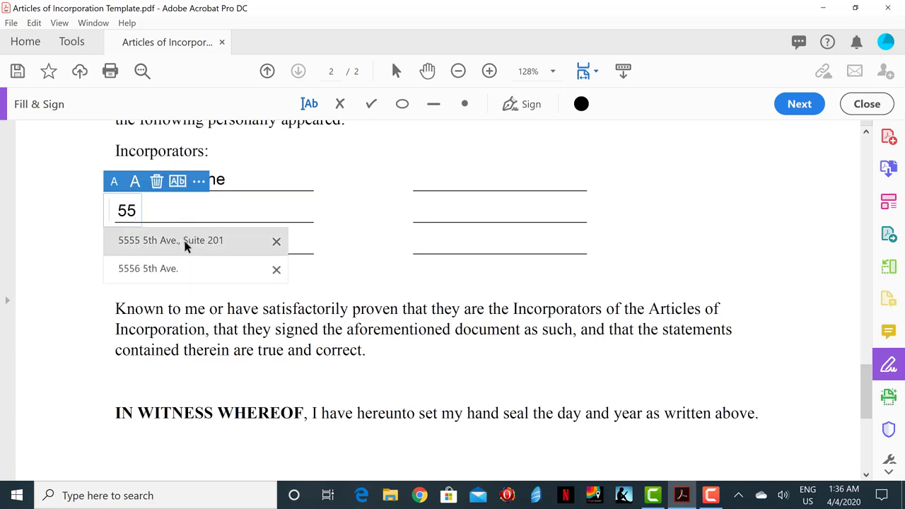
{"action": "left_click", "coordinate": [185, 244]}
{"action": "left_click", "coordinate": [188, 248]}
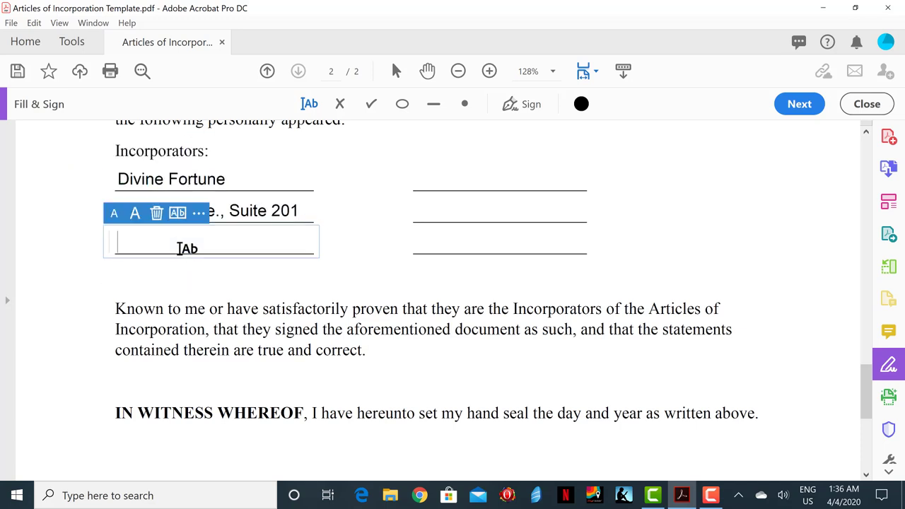
{"action": "type", "text": "New"}
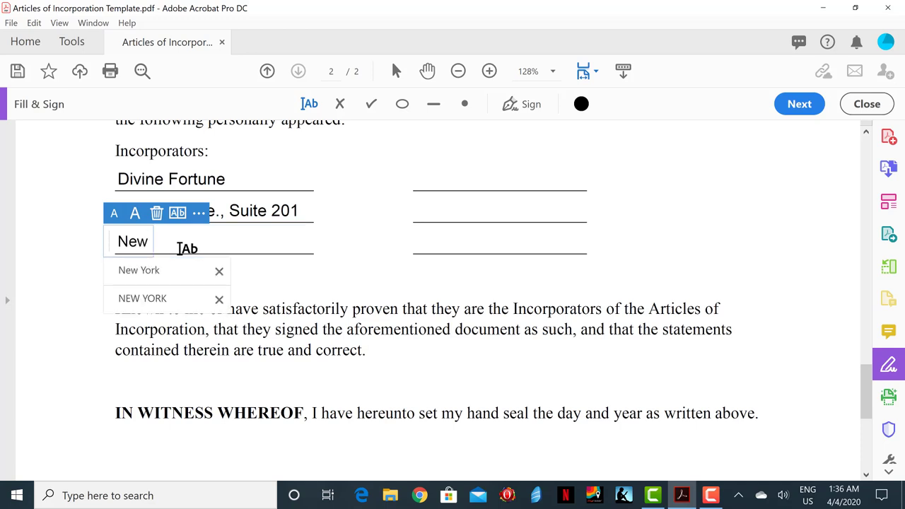
{"action": "type", "text": " YO"}
{"action": "key", "text": "BackSpace"}
{"action": "type", "text": "Y"}
{"action": "type", "text": "Or"}
{"action": "key", "text": "BackSpace"}
{"action": "key", "text": "BackSpace"}
{"action": "type", "text": "ork, NY 10021"}
{"action": "left_click", "coordinate": [436, 174]}
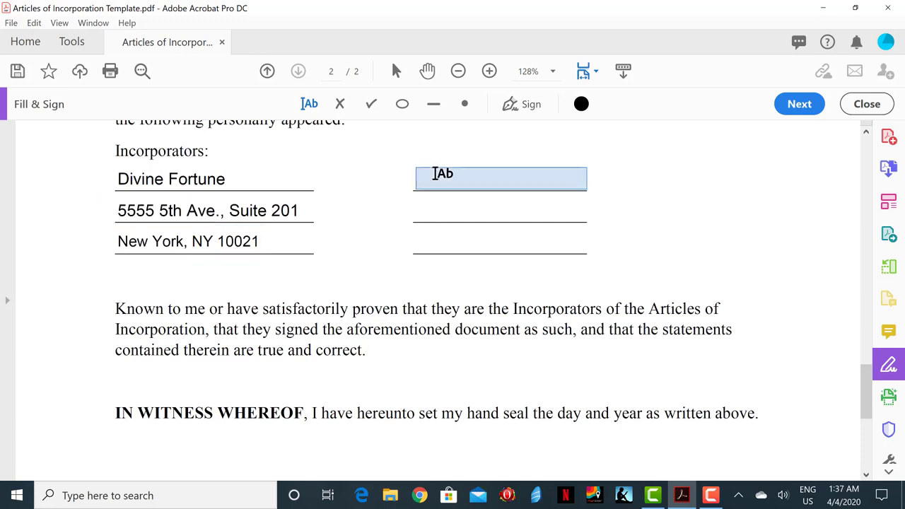
{"action": "left_click", "coordinate": [436, 173]}
{"action": "type", "text": "Dav"}
{"action": "left_click", "coordinate": [443, 212]}
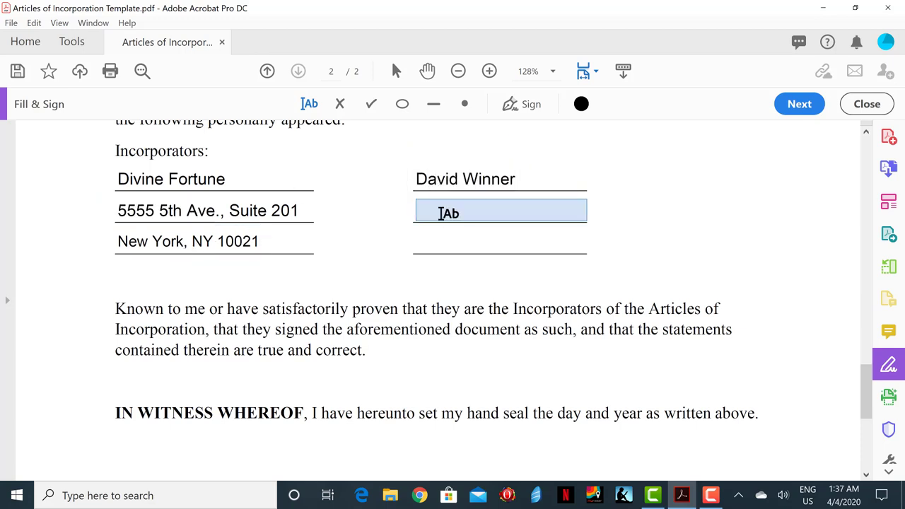
{"action": "left_click", "coordinate": [440, 212]}
{"action": "type", "text": "555"}
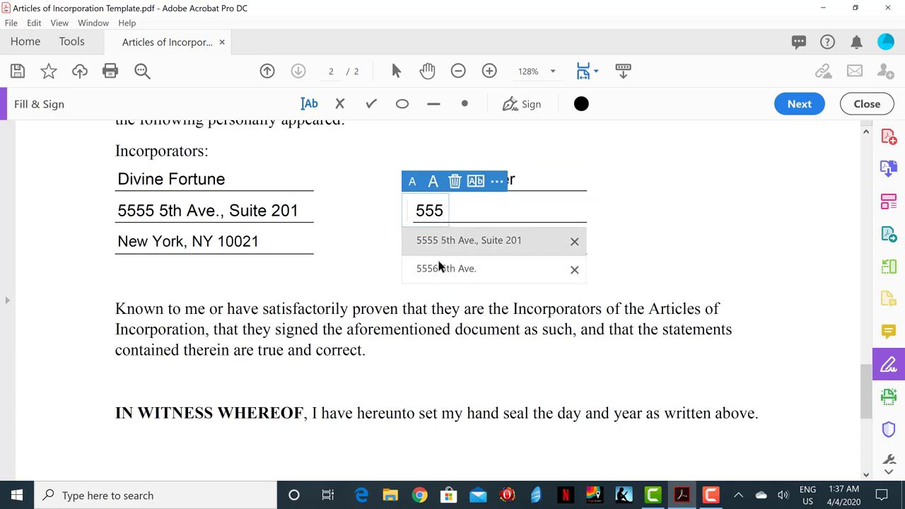
{"action": "left_click", "coordinate": [437, 264]}
{"action": "left_click", "coordinate": [435, 245]}
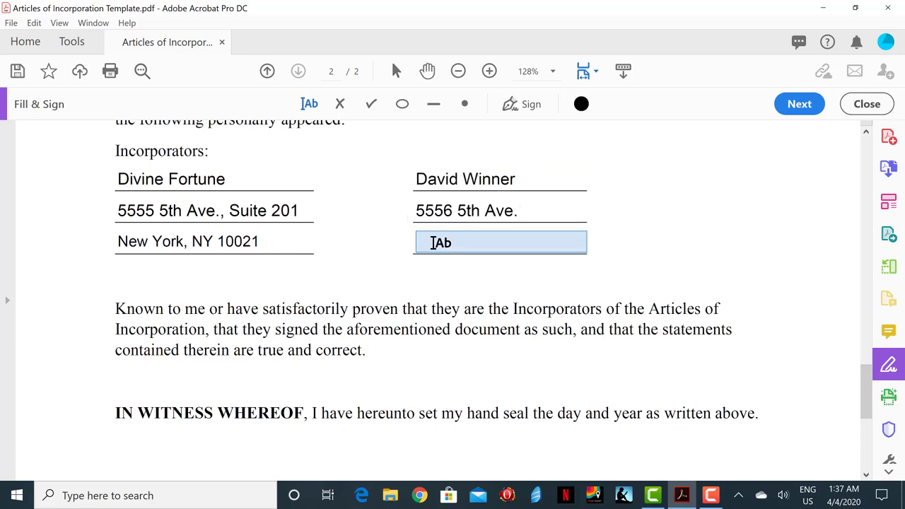
{"action": "left_click", "coordinate": [433, 242]}
{"action": "type", "text": "n"}
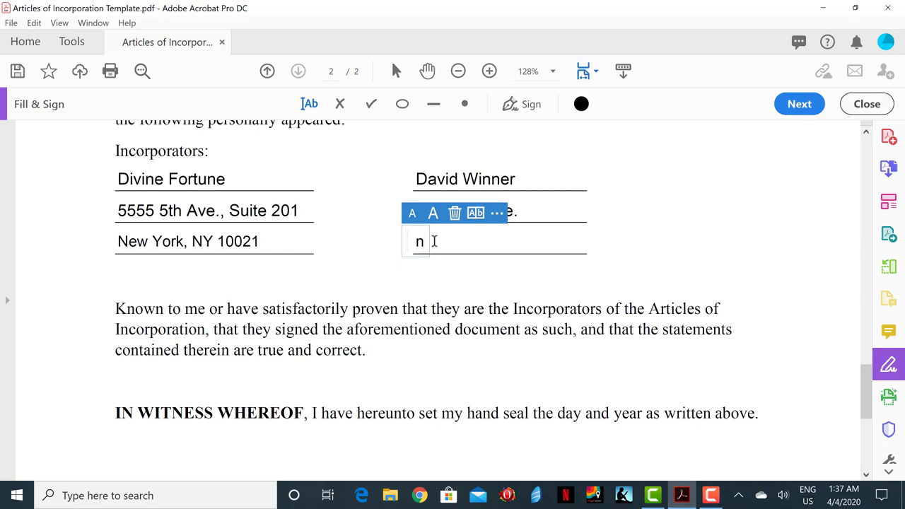
{"action": "type", "text": "ew"}
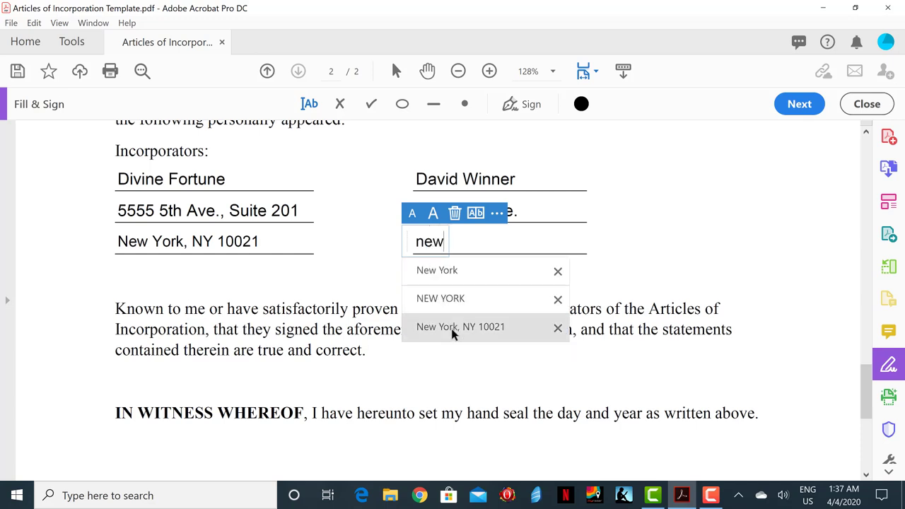
{"action": "left_click", "coordinate": [452, 330]}
{"action": "key", "text": "Escape"}
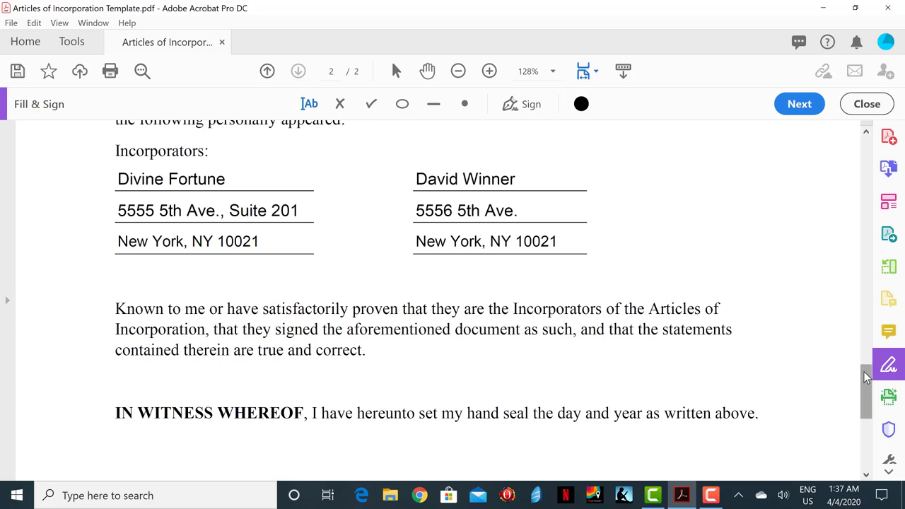
Scroll down to the notary signature, printed name and commission expiration lines
{"action": "left_click_drag", "start_coordinate": [867, 377], "coordinate": [870, 414]}
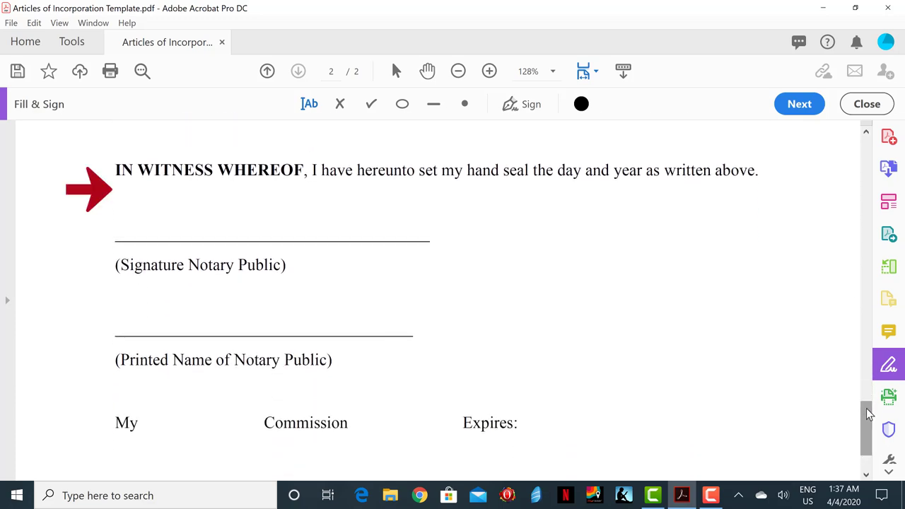